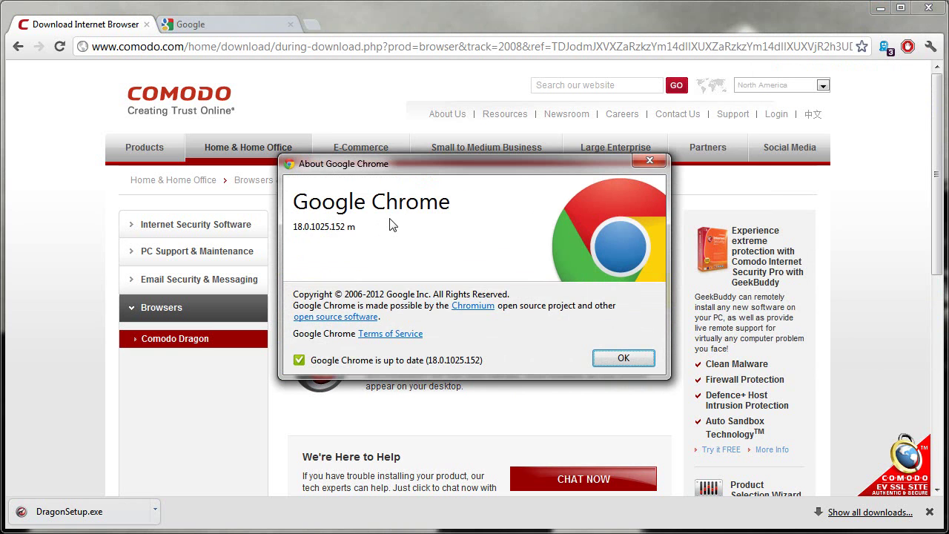
- Dismiss the About Google Chrome information and search Google for comodo dragon
left_click(652, 161)
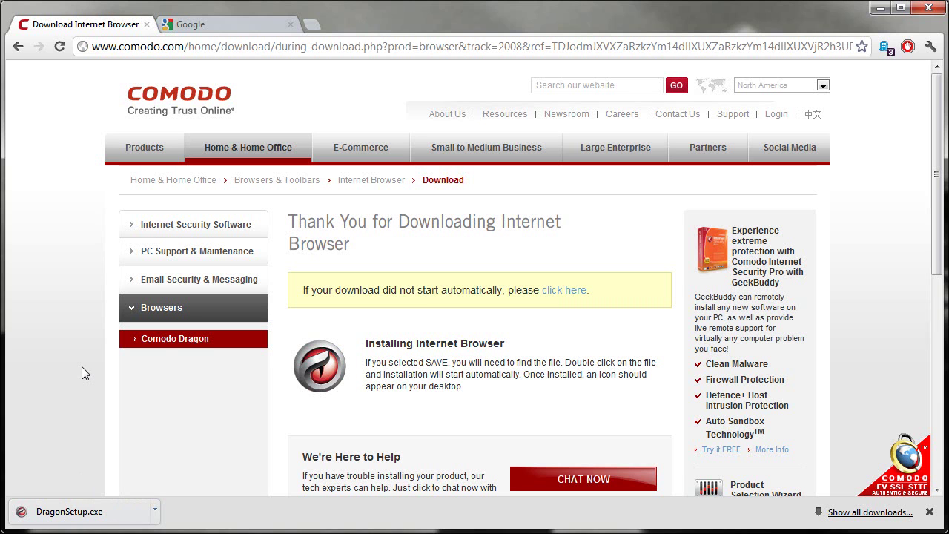
left_click(189, 25)
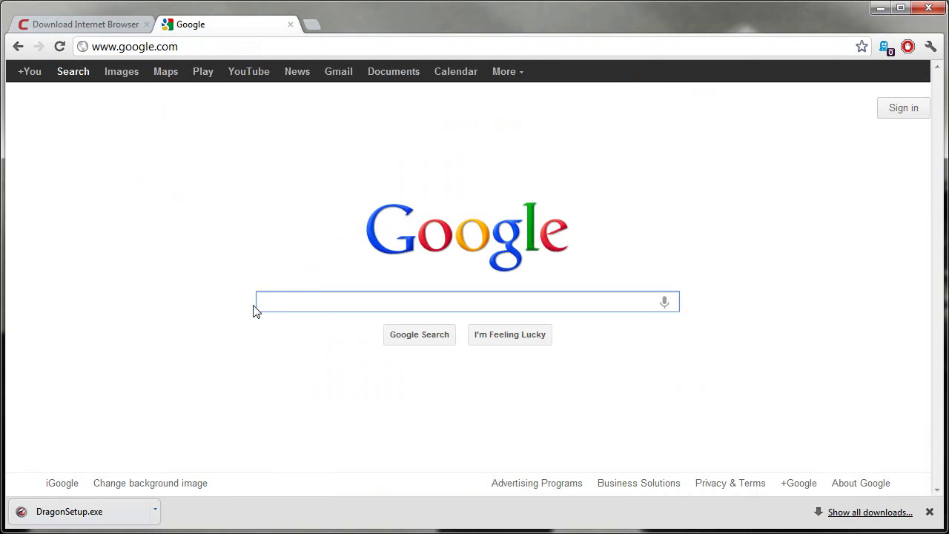
type("comodo ")
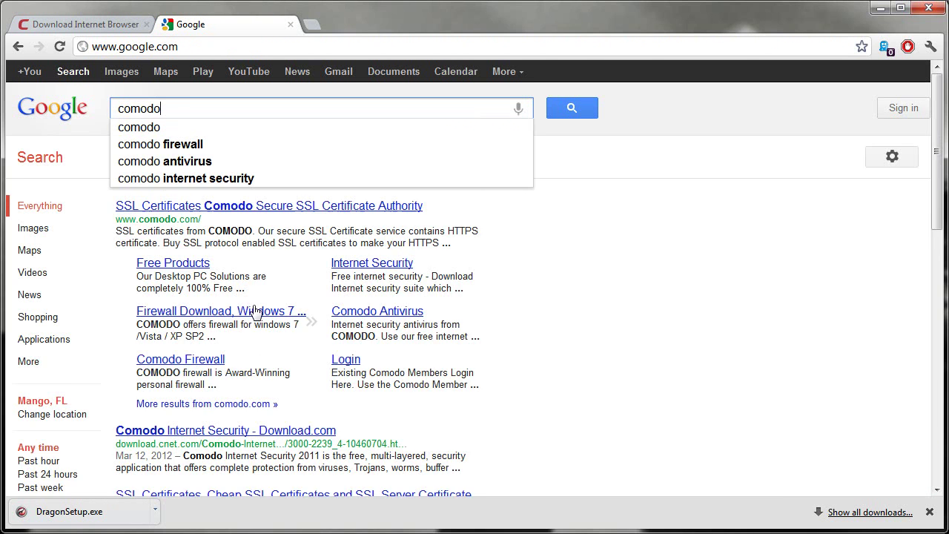
type("dragon")
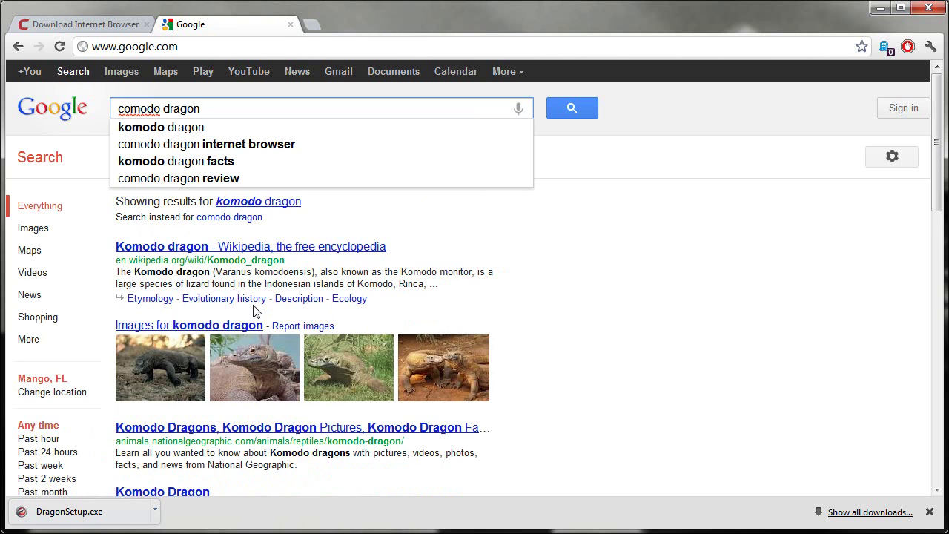
key("Return")
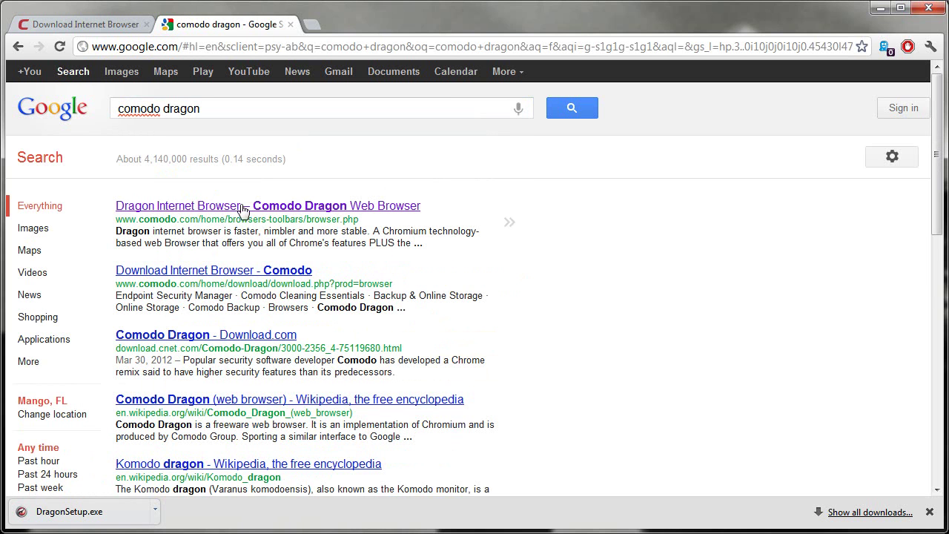
- View the Comodo Dragon Web Browser page from the search results and its free download page, then close them
left_click(265, 208)
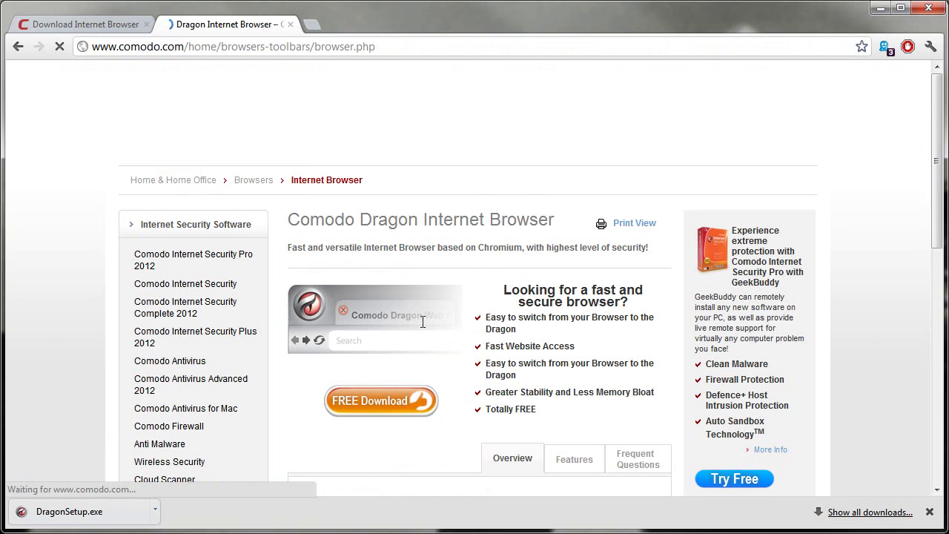
scroll(315, 363, "down", 1)
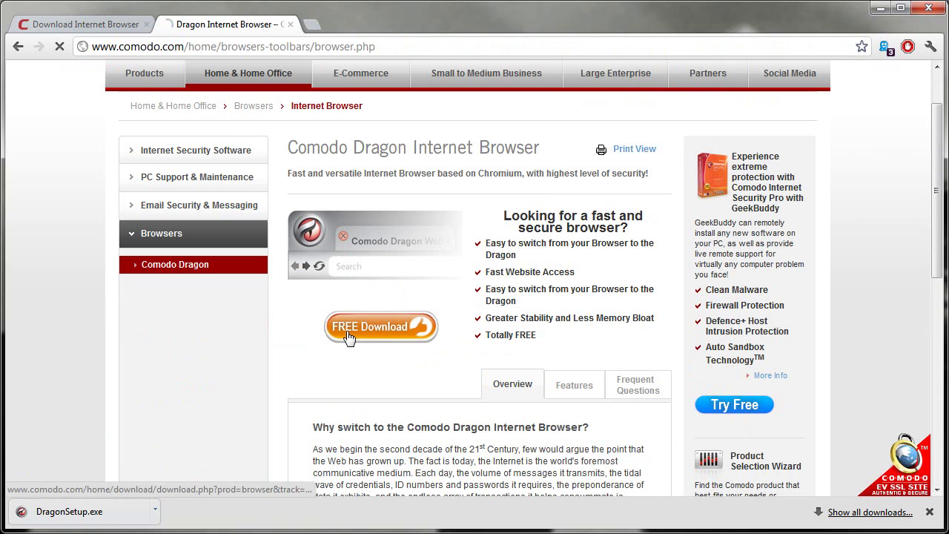
left_click(372, 337)
left_click(290, 24)
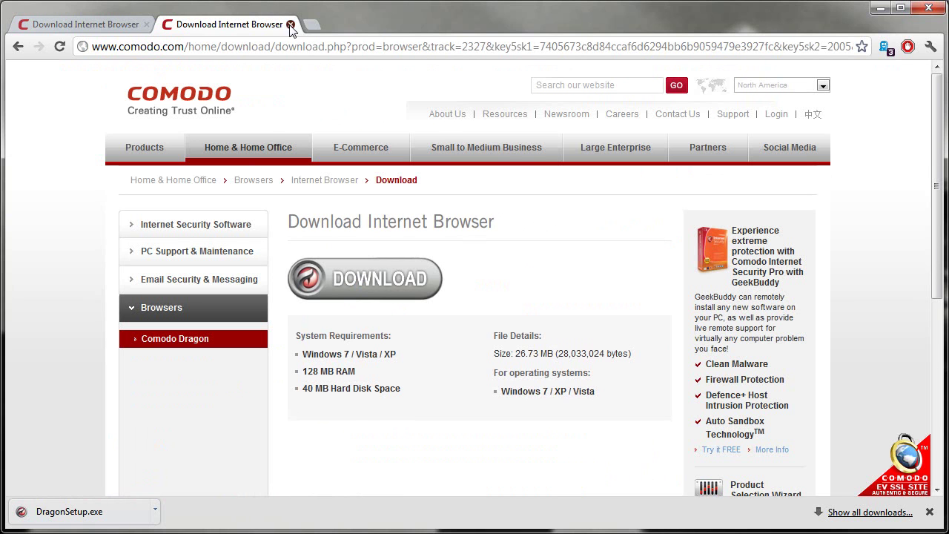
- Run the downloaded DragonSetup.exe, minimize the browser, and allow the installer to make changes
left_click(71, 511)
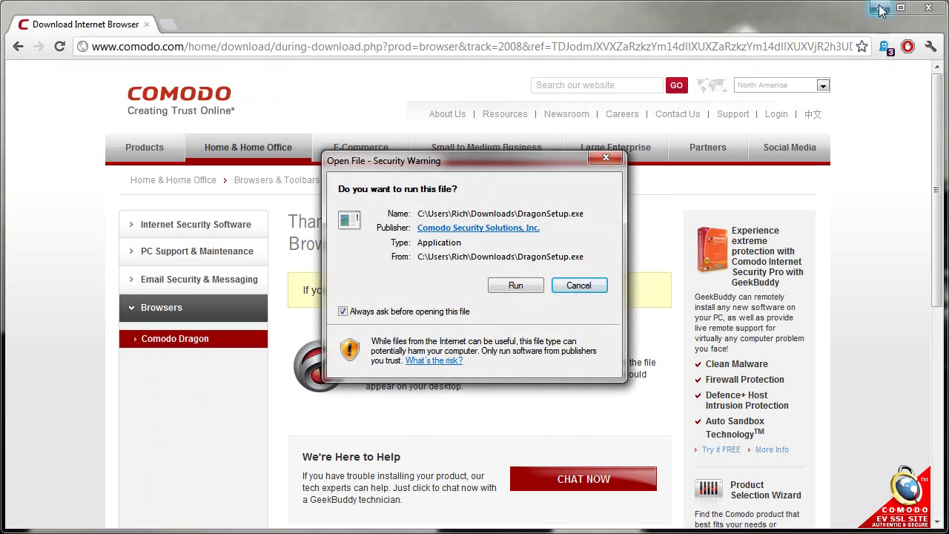
left_click(880, 9)
left_click(514, 285)
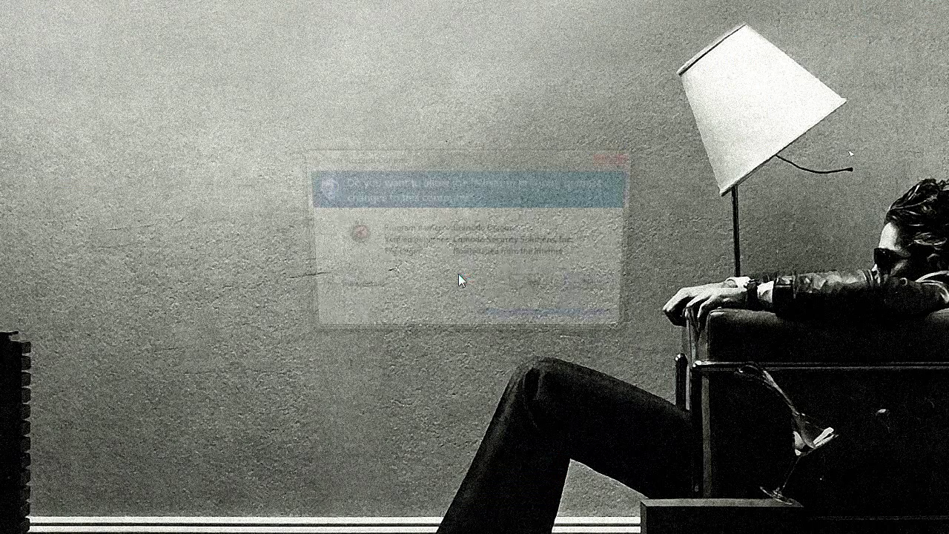
left_click(533, 289)
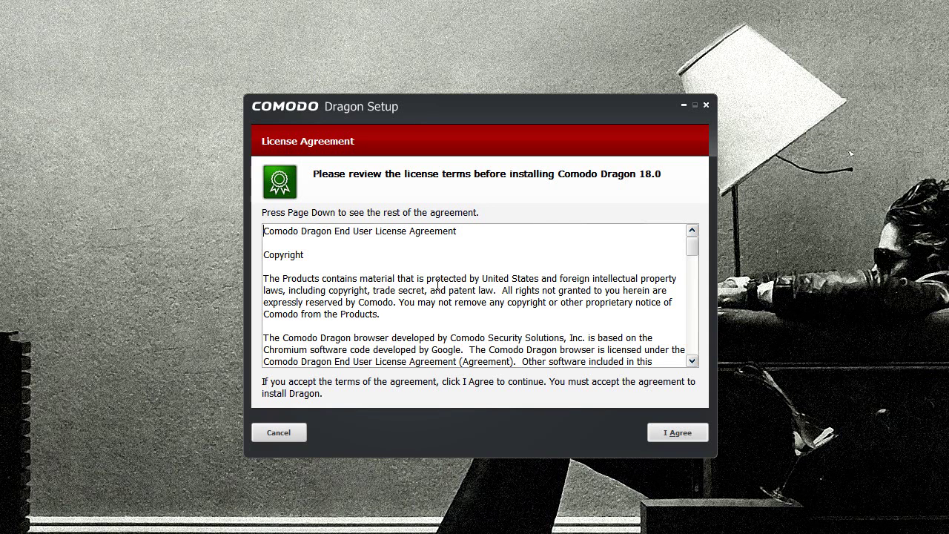
- Read to the end of the license agreement, accept it, and keep the default destination folder for Dragon
left_click(694, 252)
left_click_drag(693, 252, 689, 363)
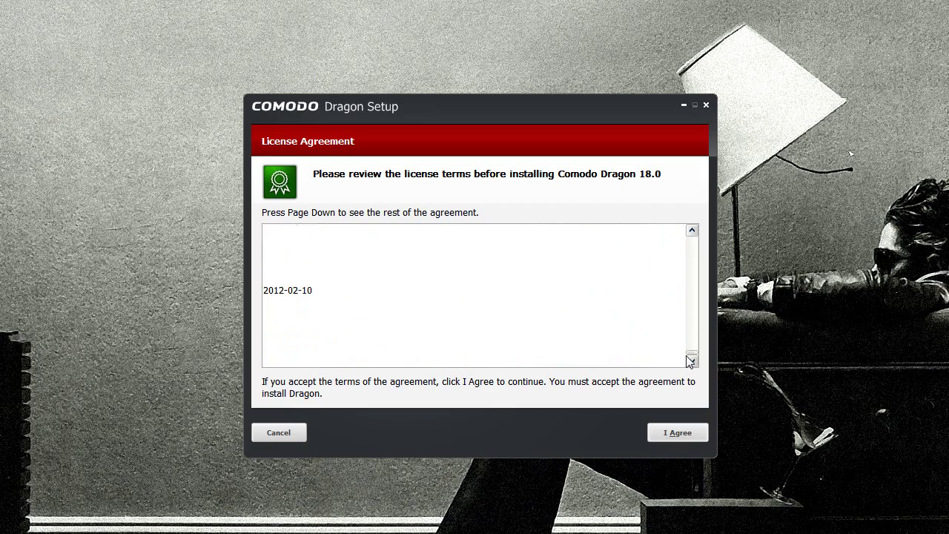
left_click(670, 432)
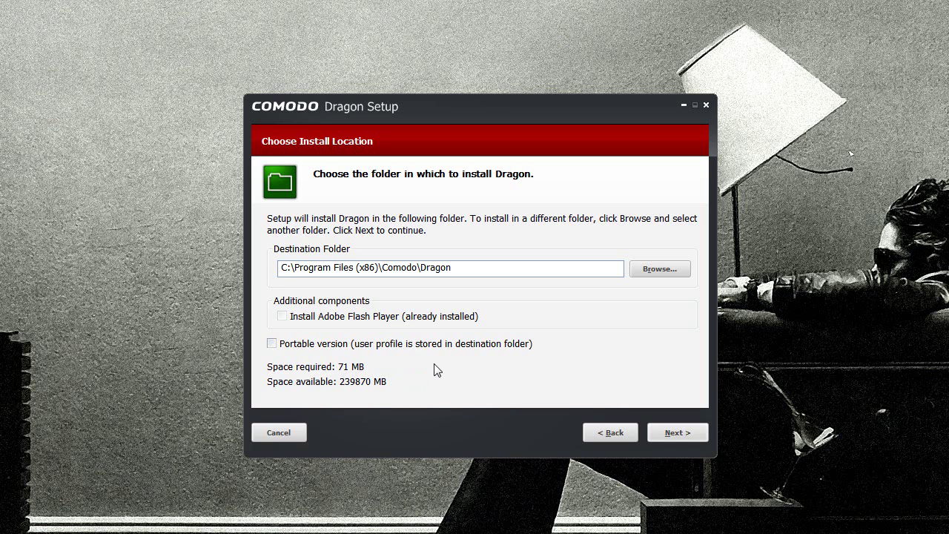
left_click(675, 433)
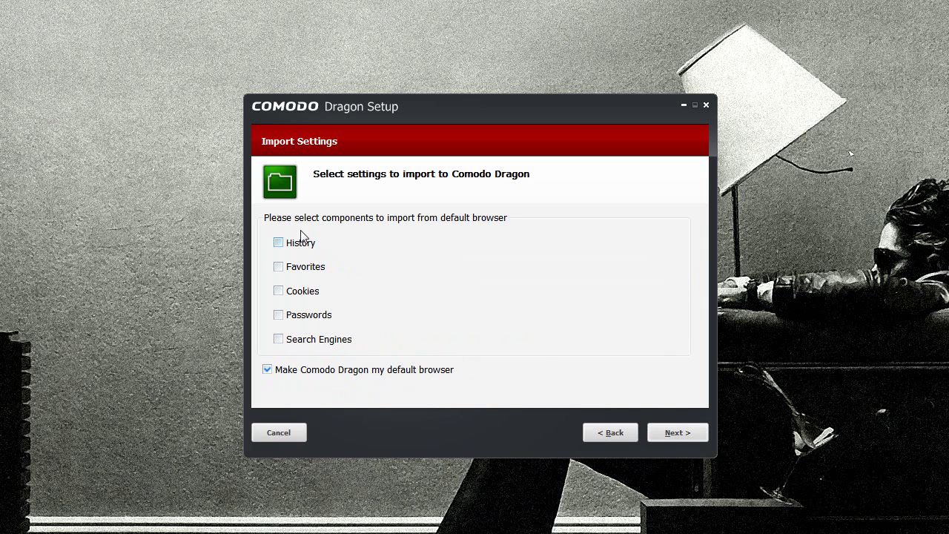
- Skip importing browser settings, decline the COMODO SecureDNS servers, and start the installation
left_click(668, 432)
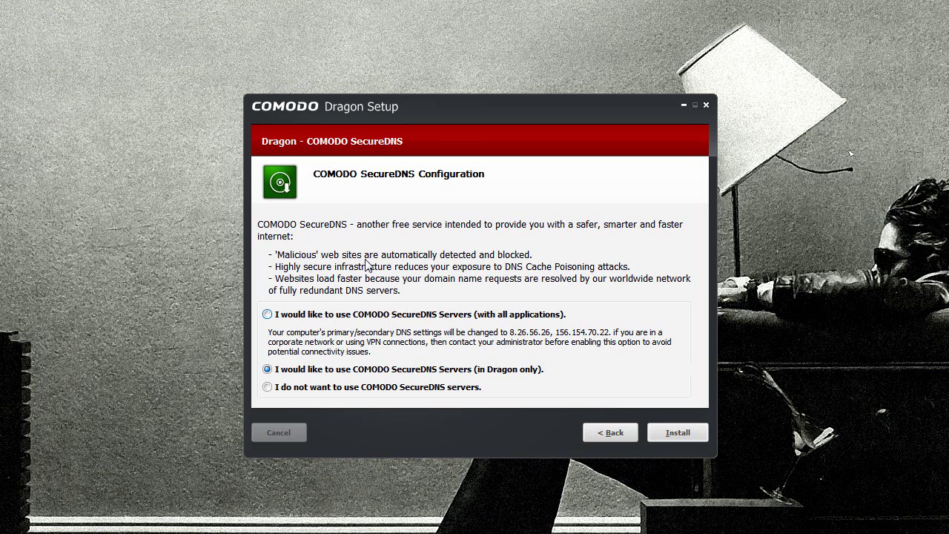
left_click(299, 387)
left_click(679, 432)
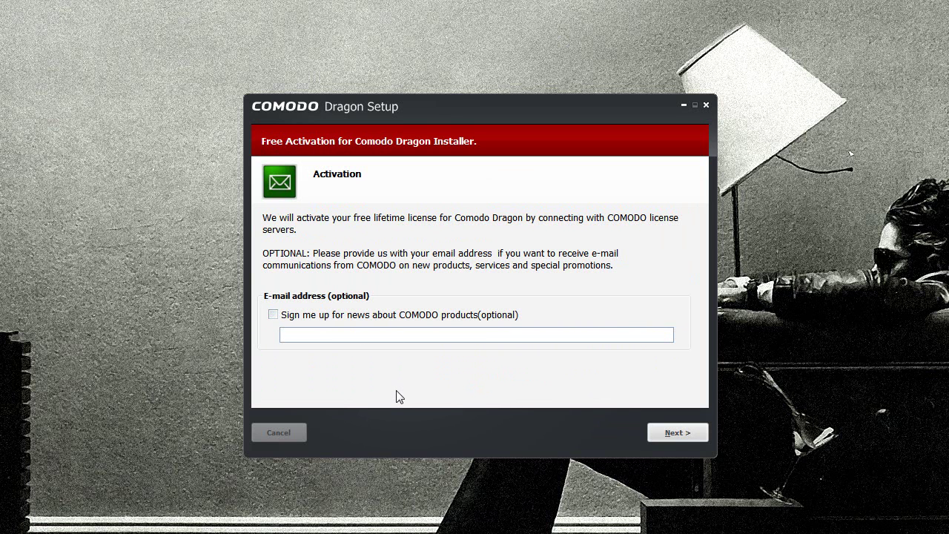
- Activate Dragon without providing an e-mail address and finish the setup
left_click(670, 434)
left_click(677, 431)
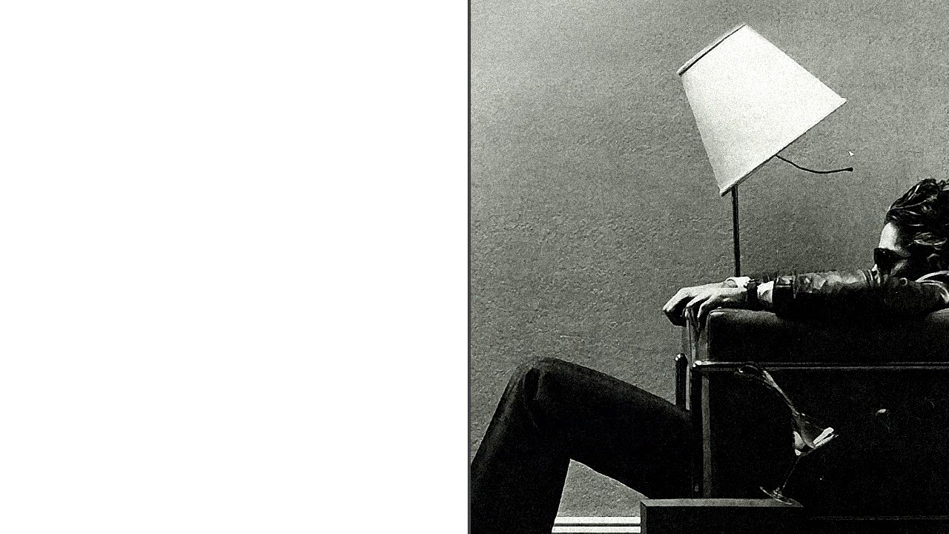
- Resize the Comodo Dragon window to 1280x720 (720p) and dismiss the address bar search hint
right_click(246, 1)
mouse_move(381, 59)
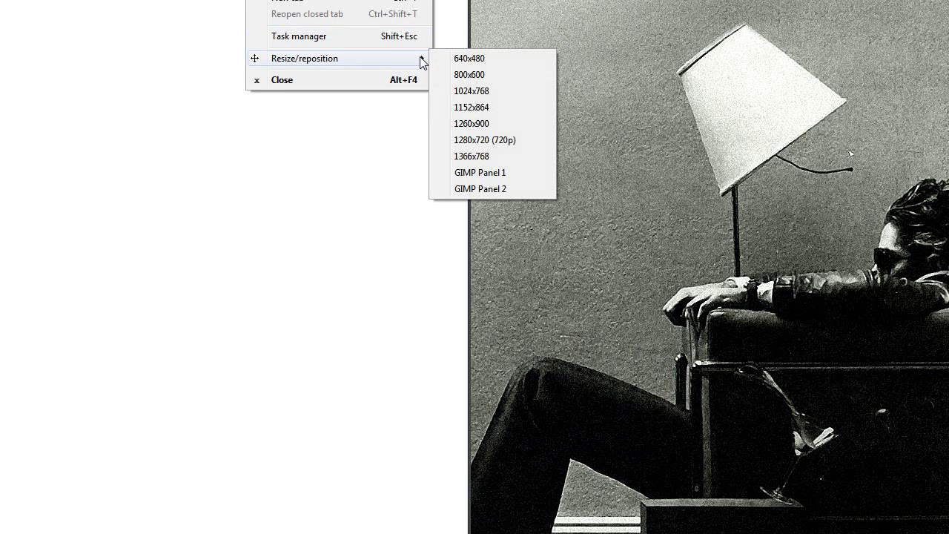
left_click(478, 140)
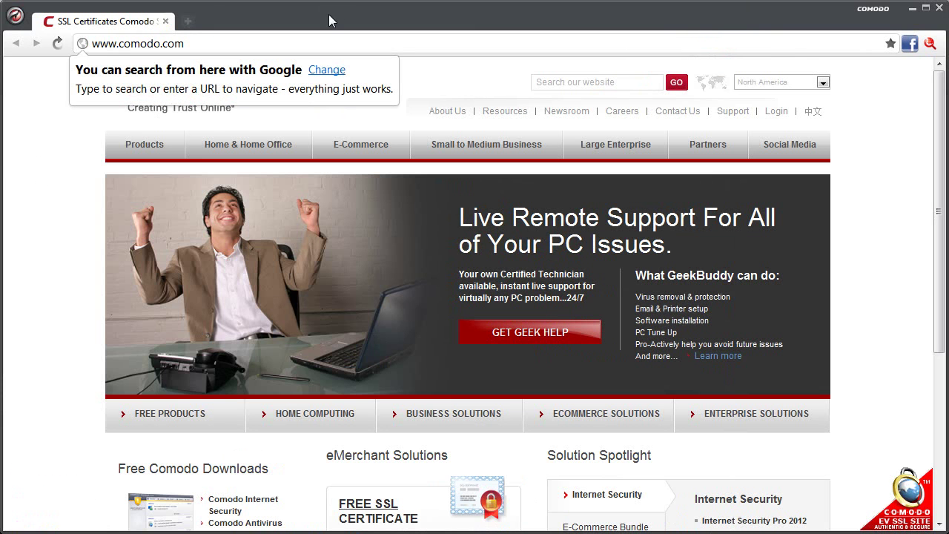
left_click(53, 123)
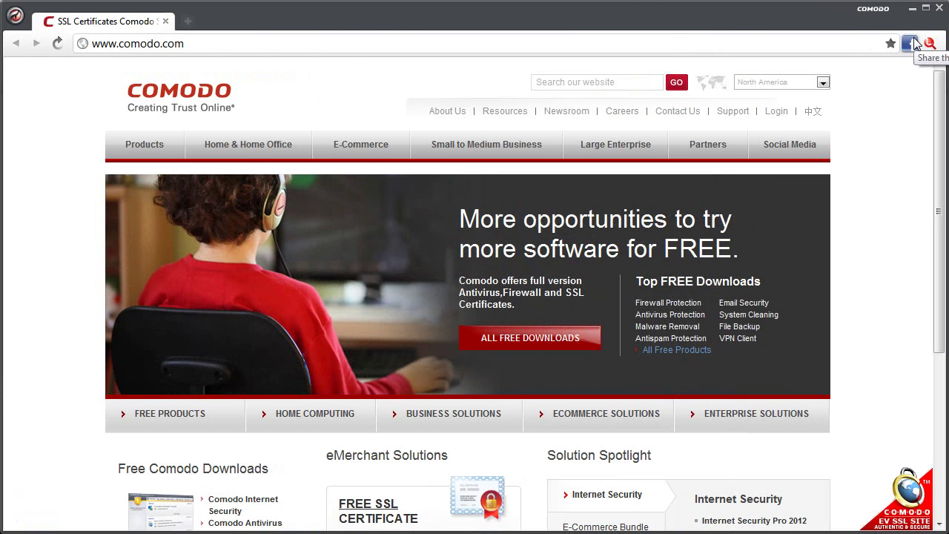
left_click(14, 18)
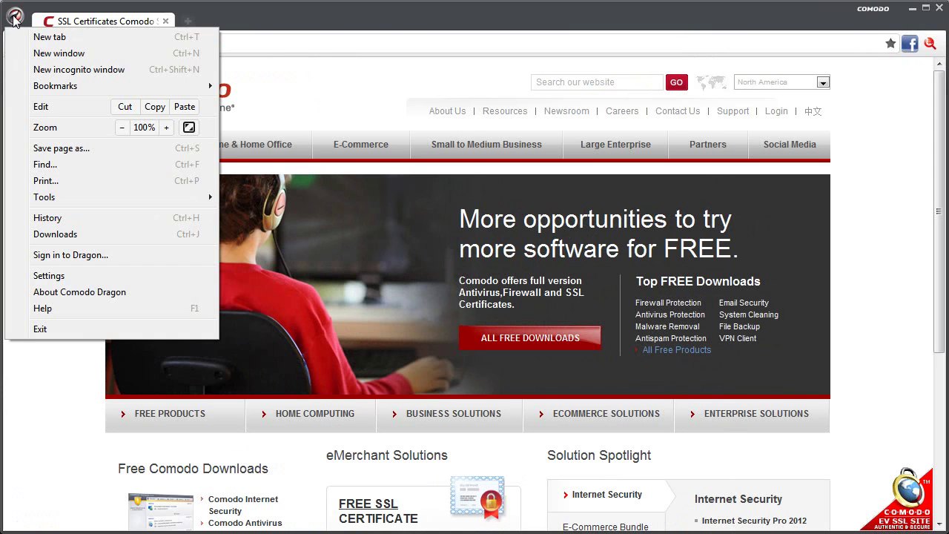
left_click(215, 11)
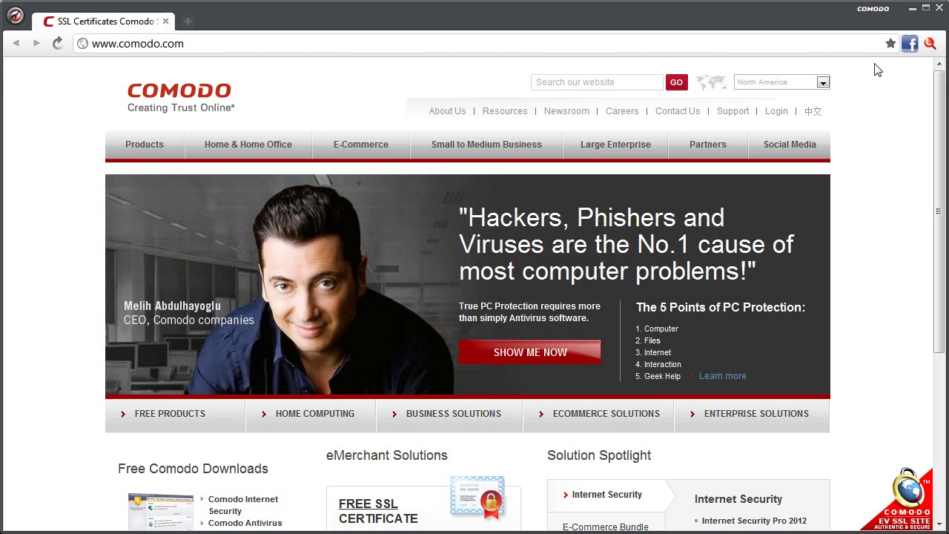
- Switch the page sharing service to Twitter and back to Facebook, then close the Facebook login window
left_click(911, 49)
left_click(919, 79)
left_click(910, 46)
left_click(912, 48)
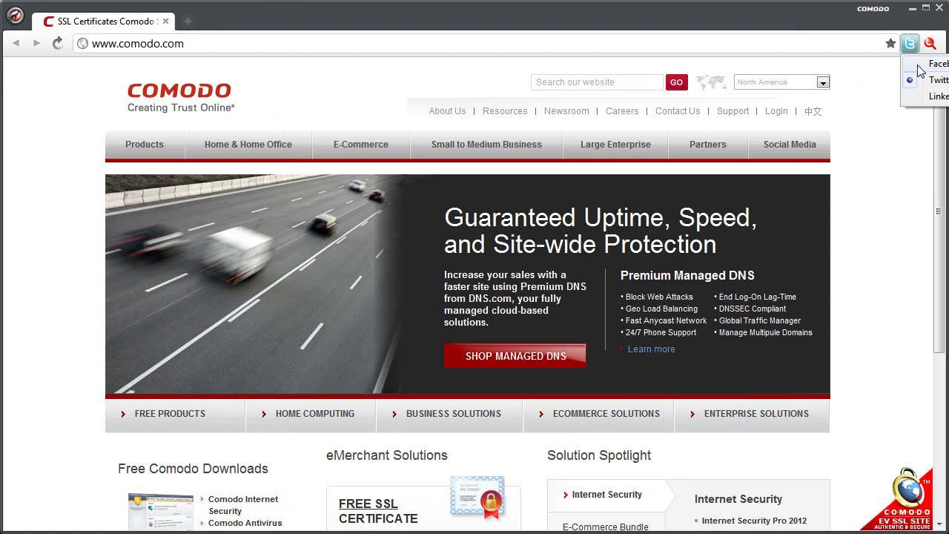
left_click(921, 68)
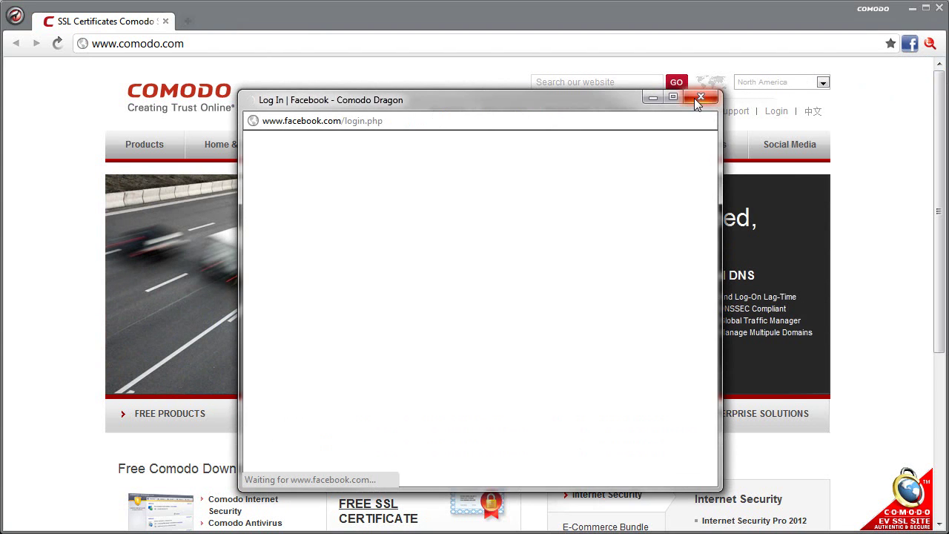
left_click(694, 100)
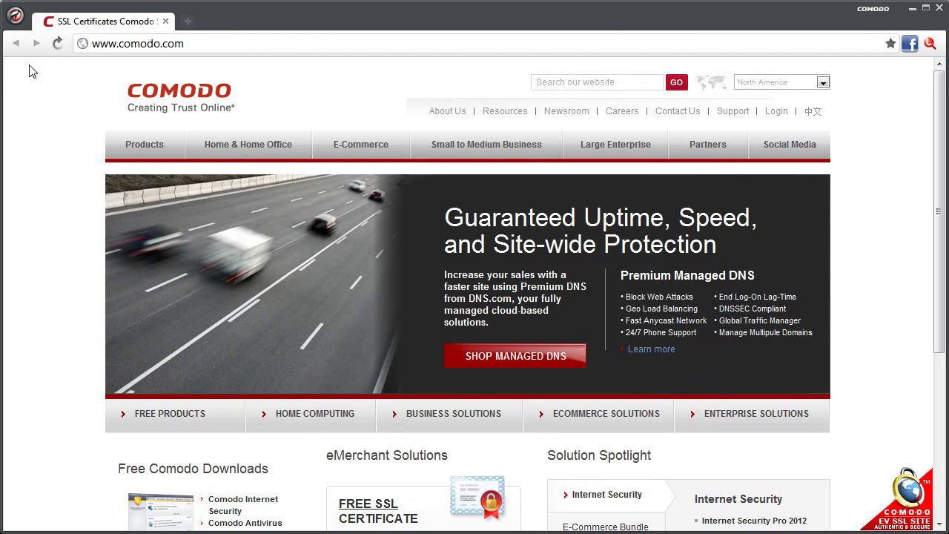
- Open Dragon's settings and disable Show Share button and Show Site Inspector button in the Basics toolbar options
left_click(15, 15)
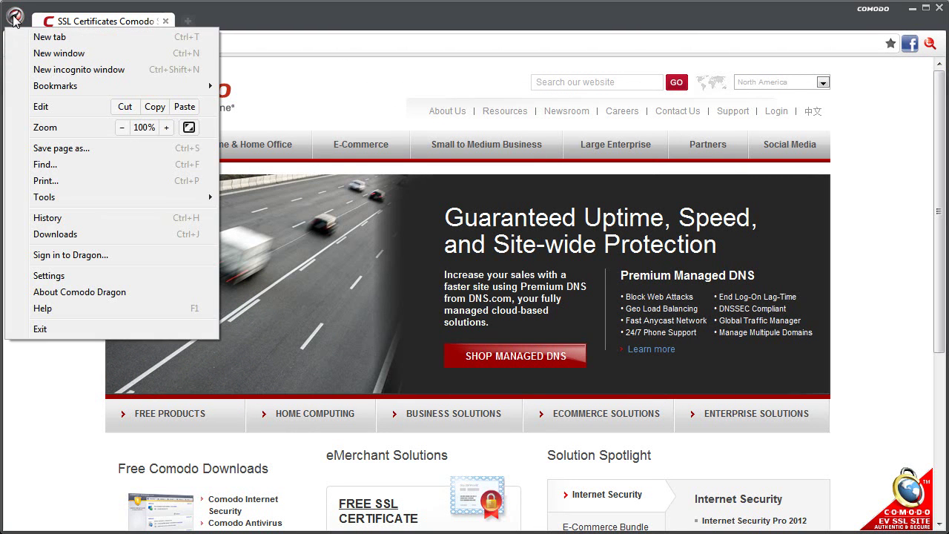
left_click(62, 275)
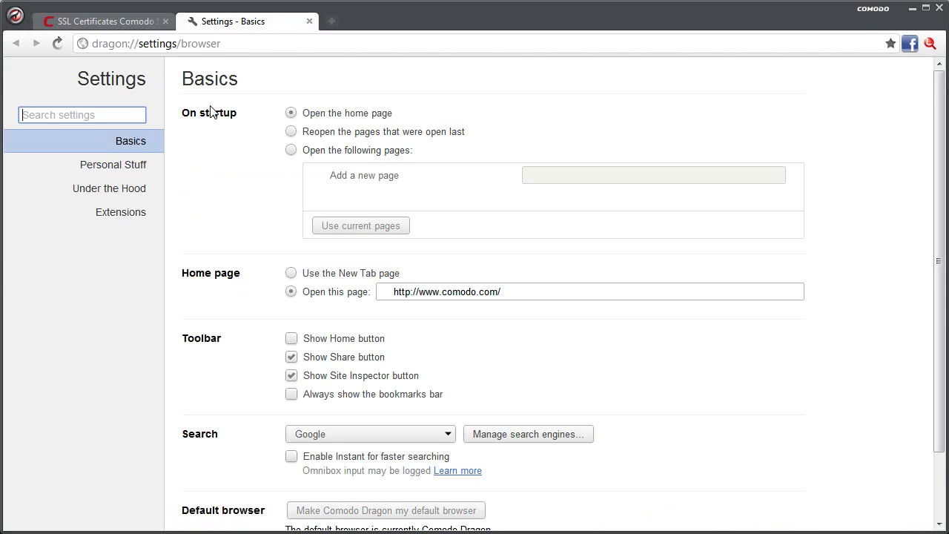
left_click(292, 357)
left_click(291, 376)
left_click(291, 358)
left_click(291, 377)
left_click(290, 357)
left_click(291, 376)
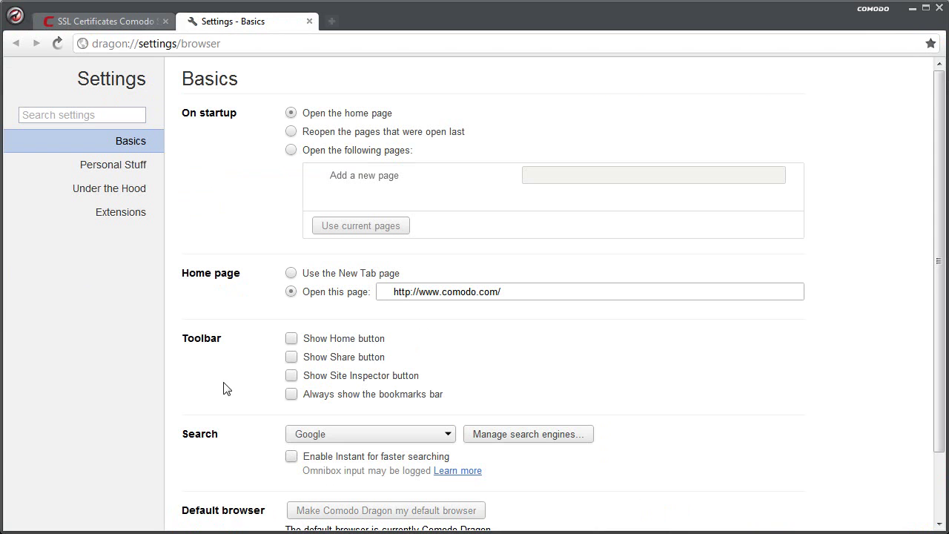
- Review the remaining Basics settings and check the browser version in About Comodo Dragon, then close it
left_click_drag(940, 372, 942, 435)
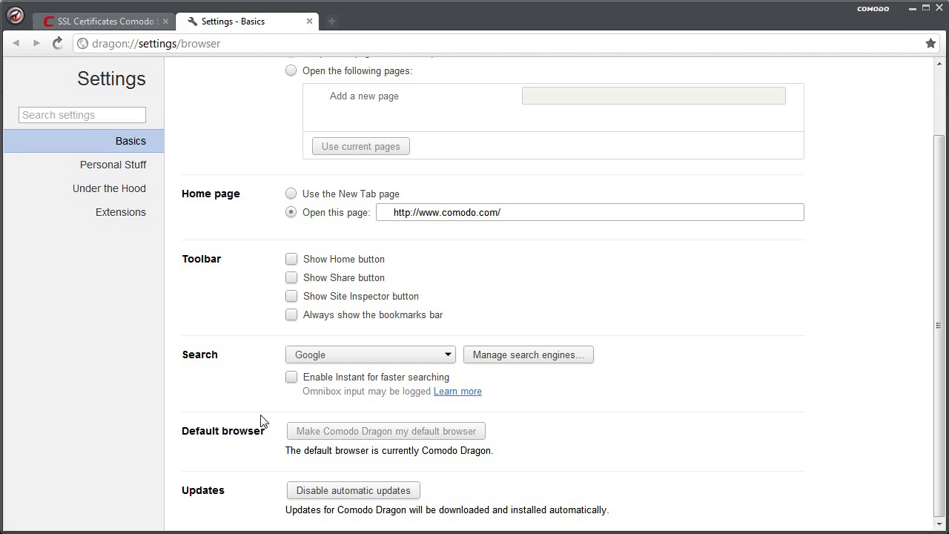
left_click(15, 15)
left_click(61, 293)
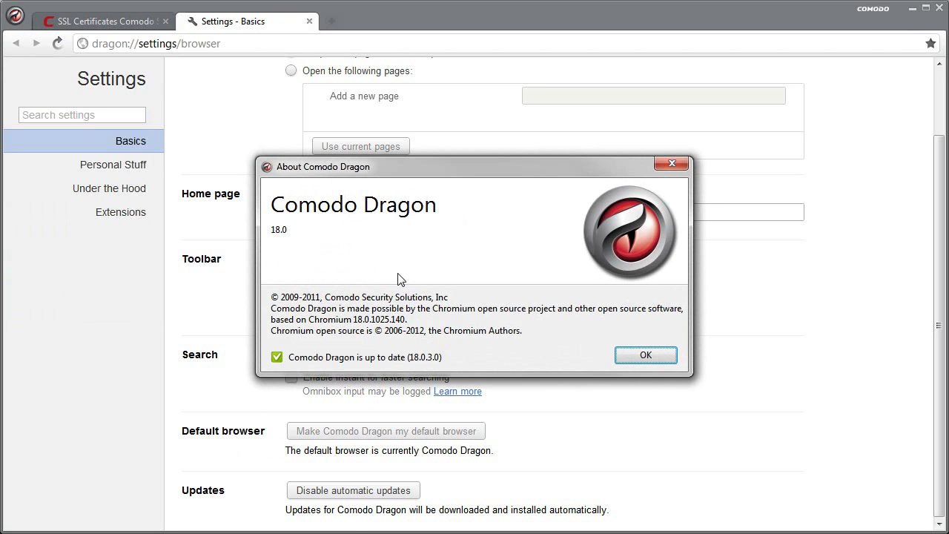
left_click_drag(268, 231, 296, 230)
left_click(297, 229)
left_click(676, 163)
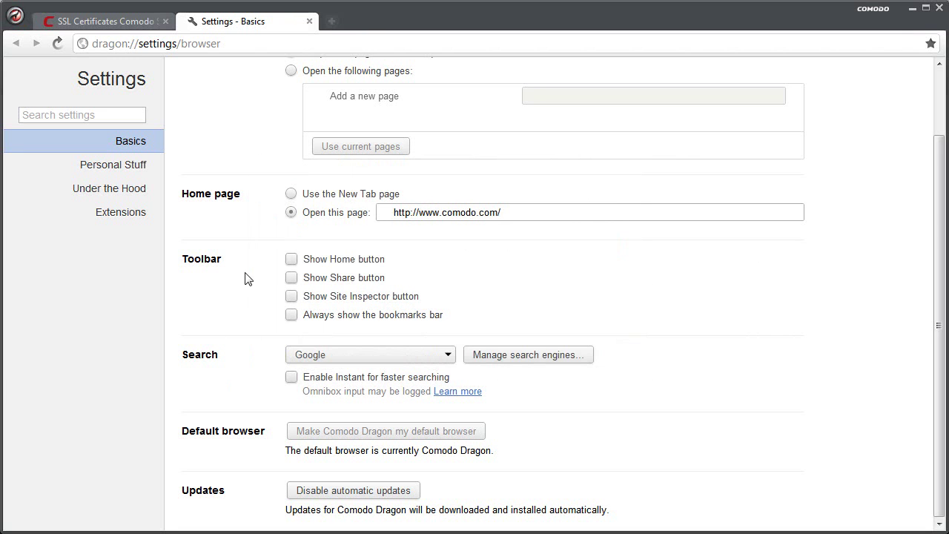
- Review the Personal Stuff and Under the Hood settings, and open the privacy content settings
scroll(942, 111, "up", 2)
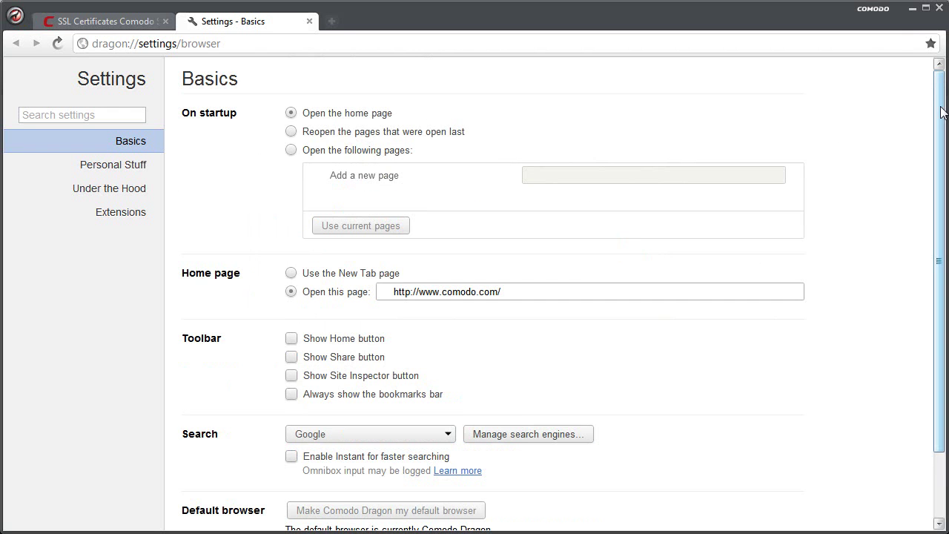
left_click(135, 165)
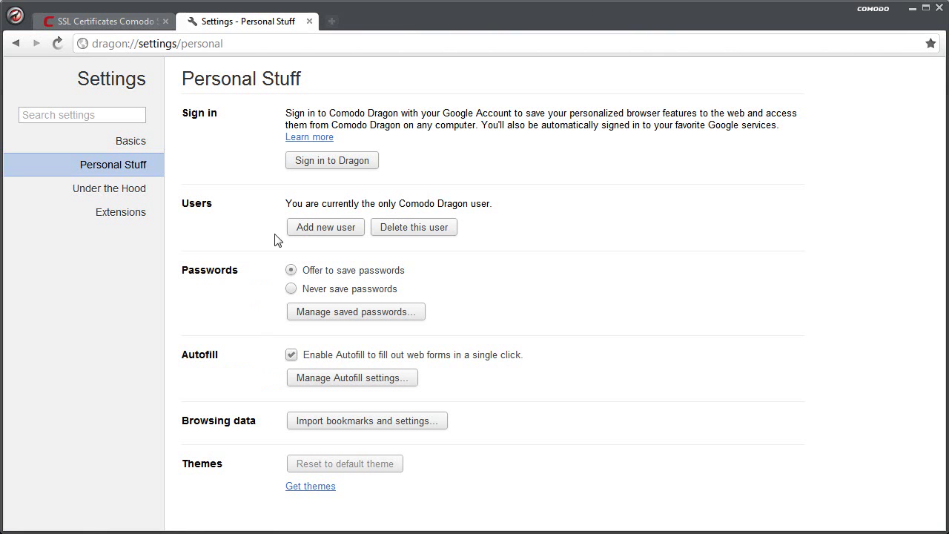
left_click(127, 191)
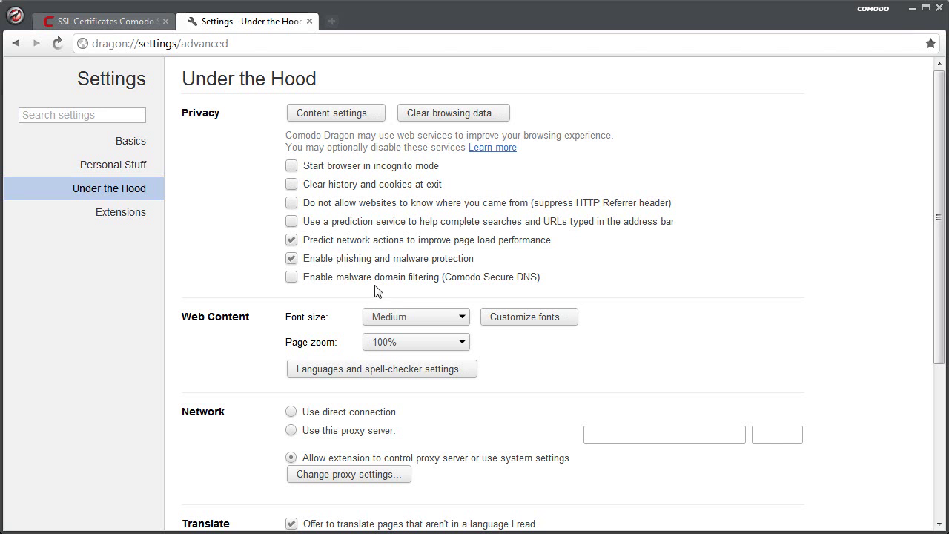
left_click(338, 114)
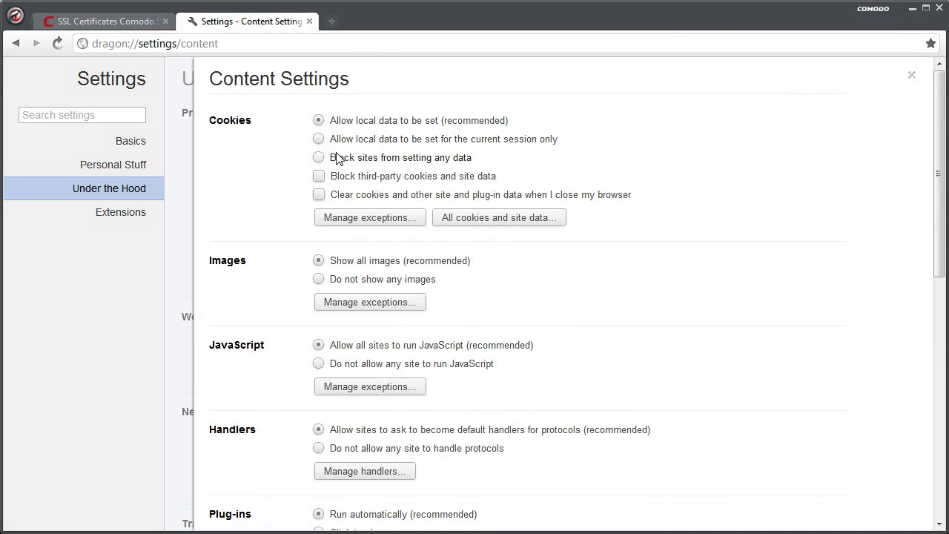
- Close the content settings and review the remaining Under the Hood settings down to Background Apps
left_click_drag(940, 178, 933, 152)
left_click(911, 74)
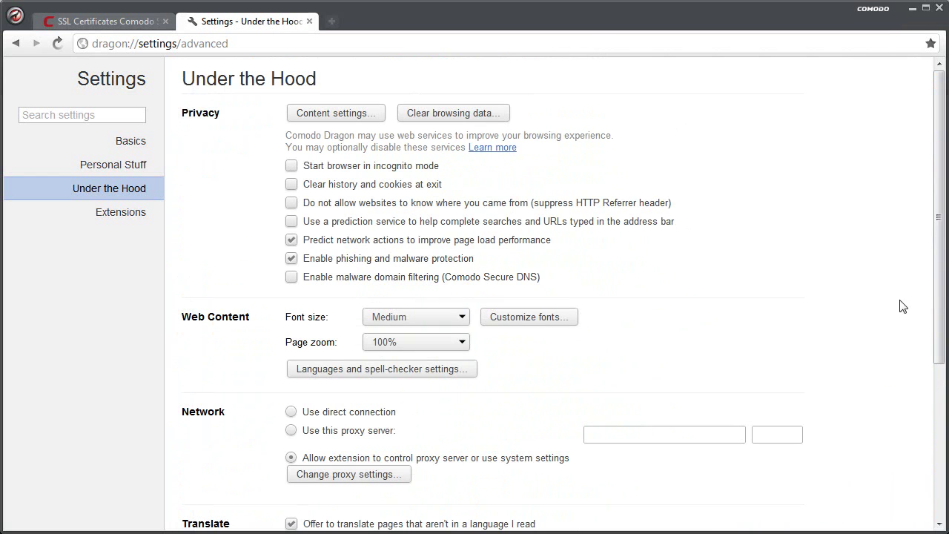
left_click_drag(940, 286, 932, 449)
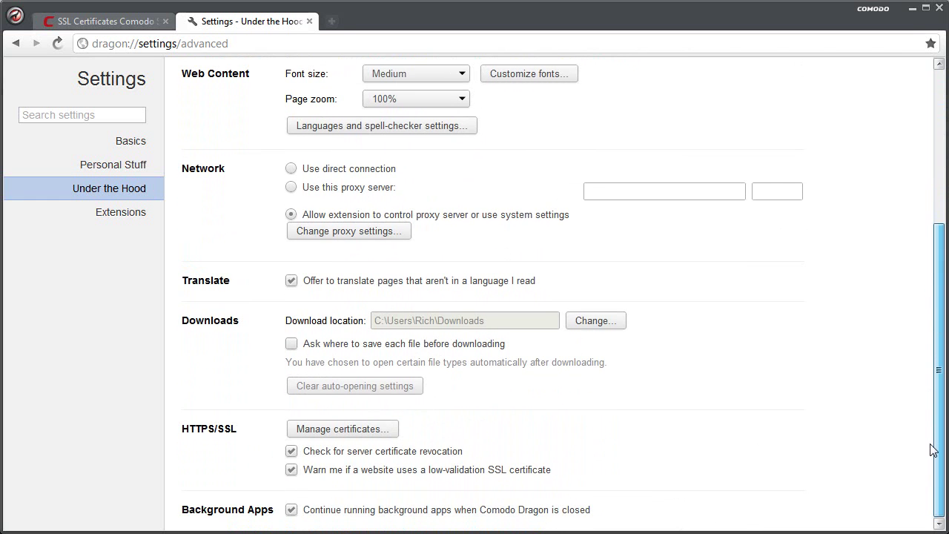
scroll(933, 445, "up", 5)
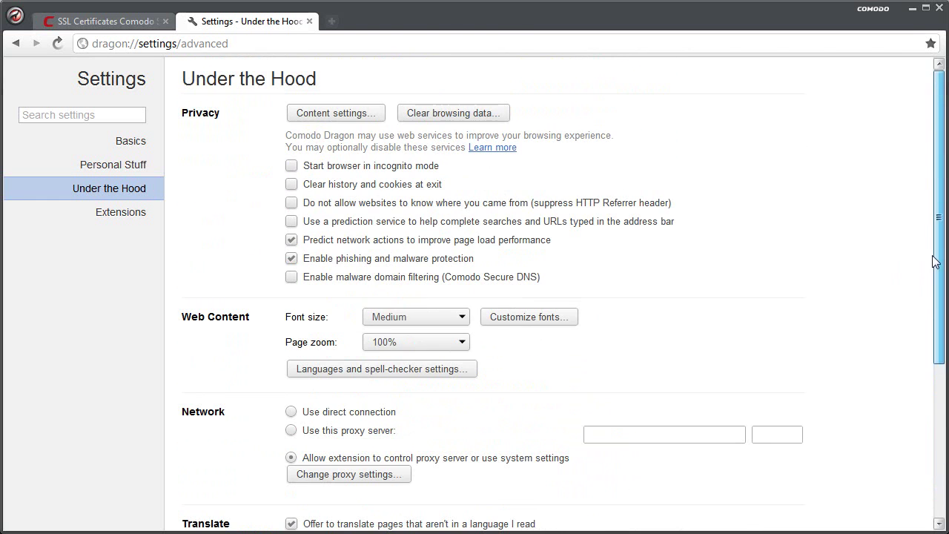
- Open the extension gallery from Dragon's Extensions settings and search the Chrome Web Store for "autocomplete"
left_click(123, 213)
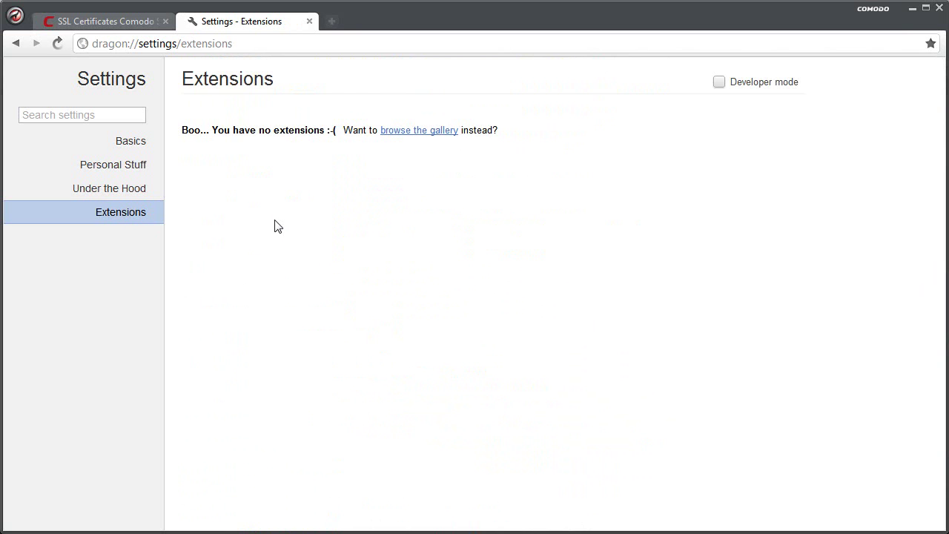
left_click(416, 130)
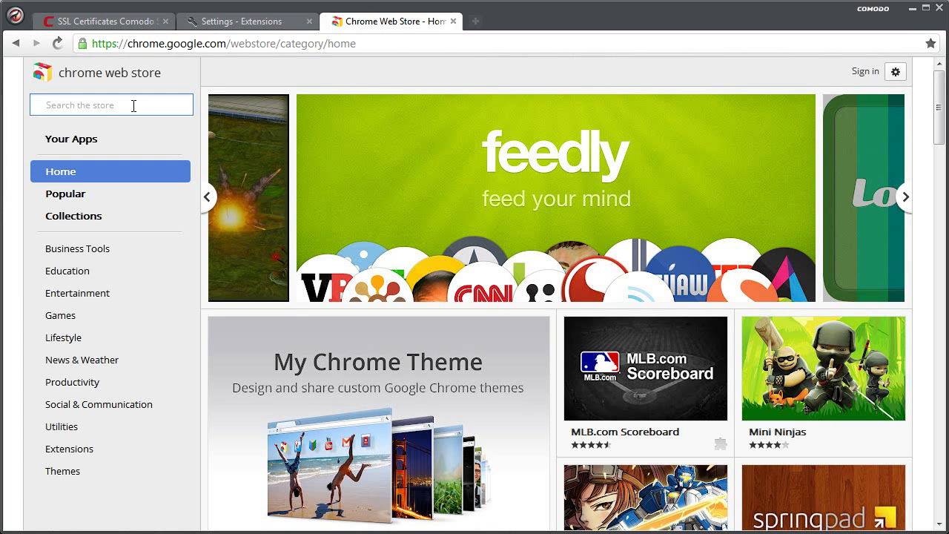
type("autocomp")
key("Return")
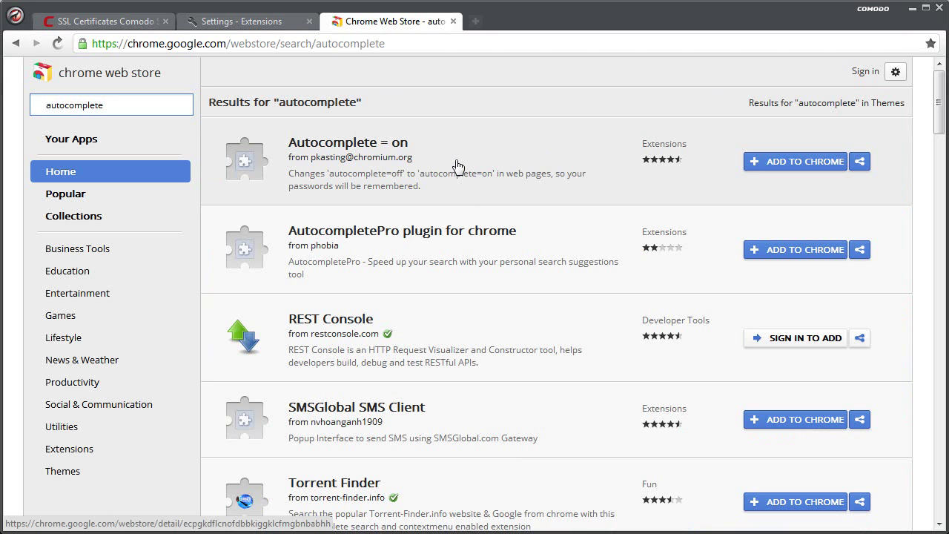
- Add the "Autocomplete = on" extension to the browser, then dismiss the notification and close the web store
left_click(799, 169)
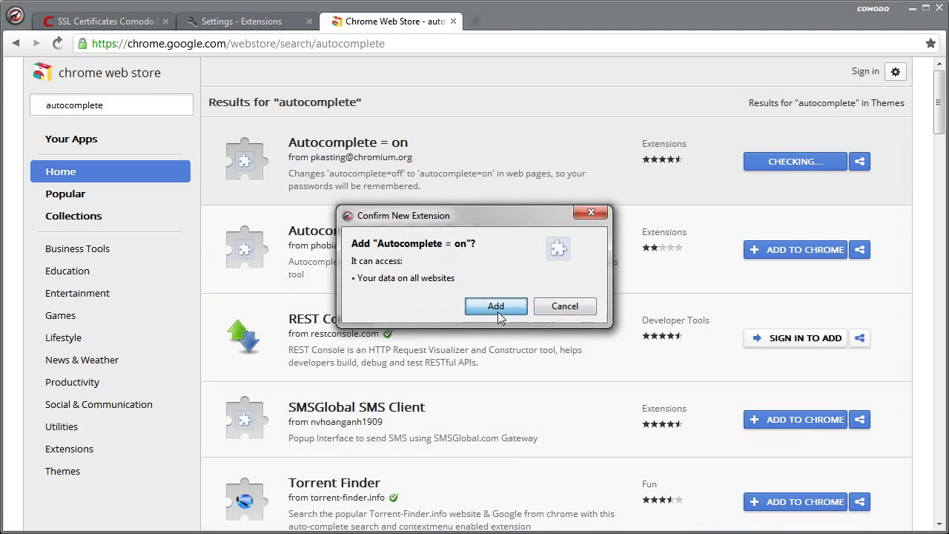
left_click(501, 307)
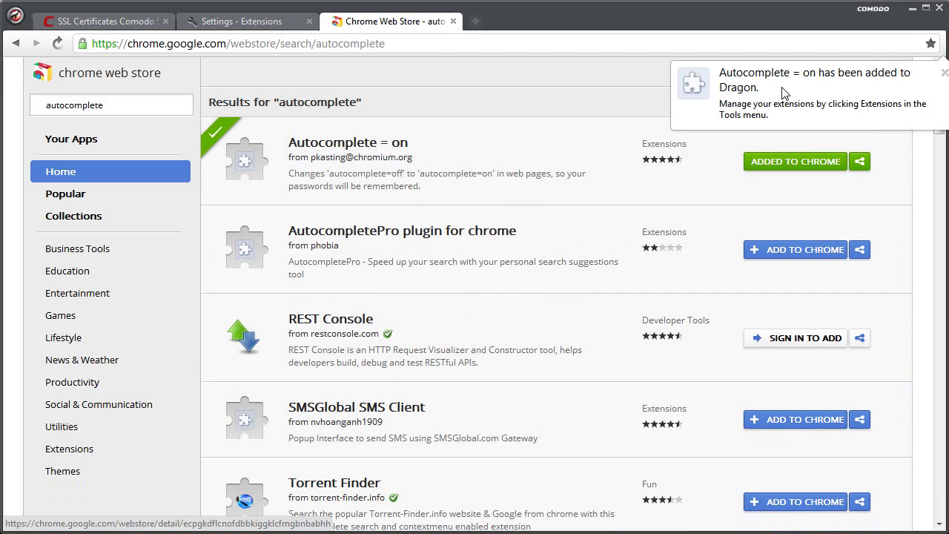
left_click(940, 70)
left_click(460, 22)
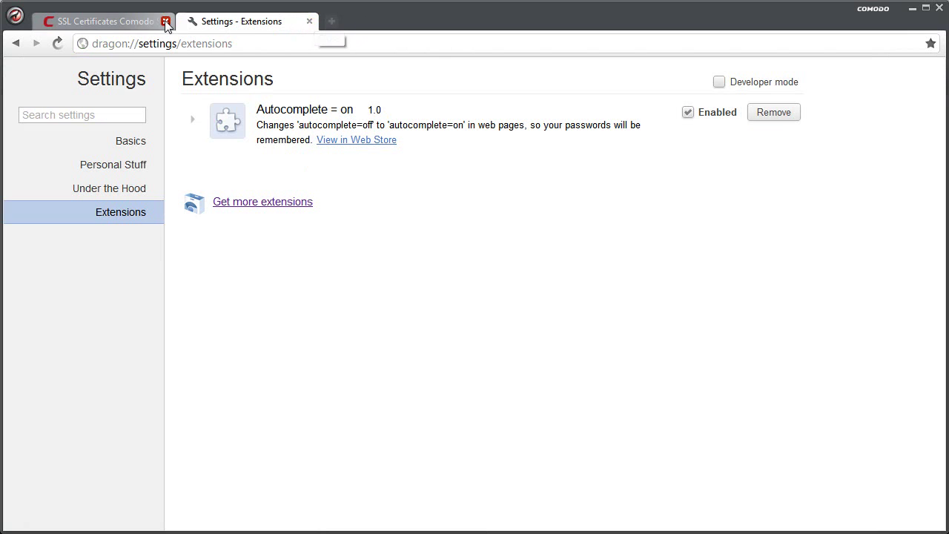
- Set the home page to Use the New Tab page in the Basics settings, and check a new tab before closing it
left_click(133, 146)
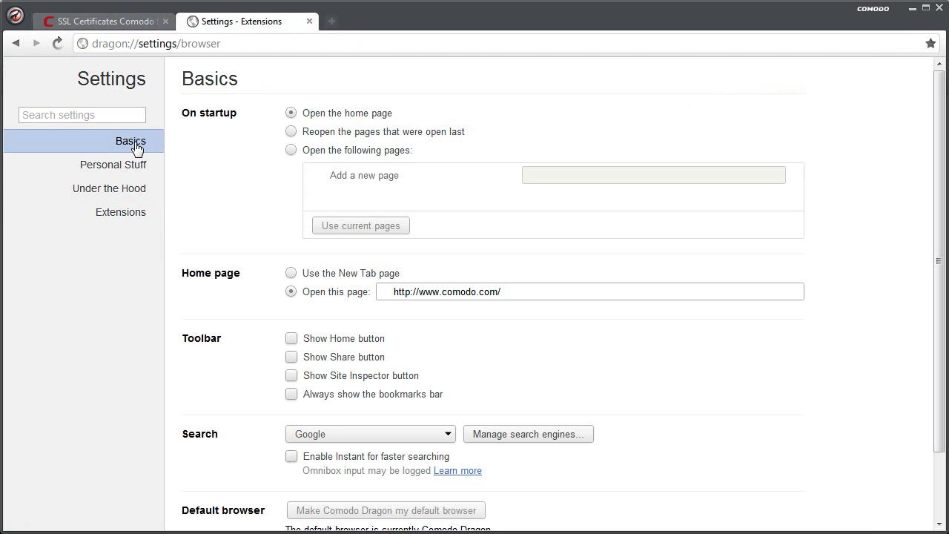
left_click(291, 274)
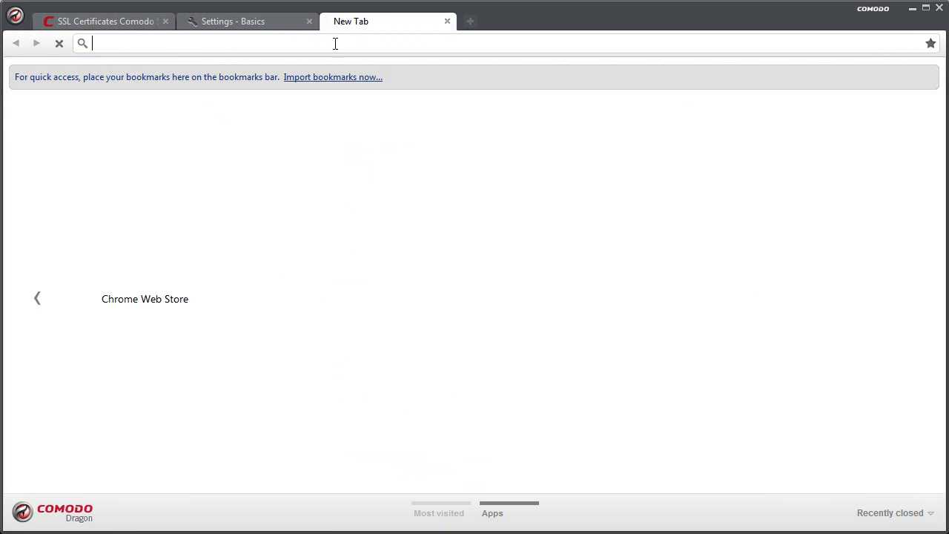
left_click(332, 21)
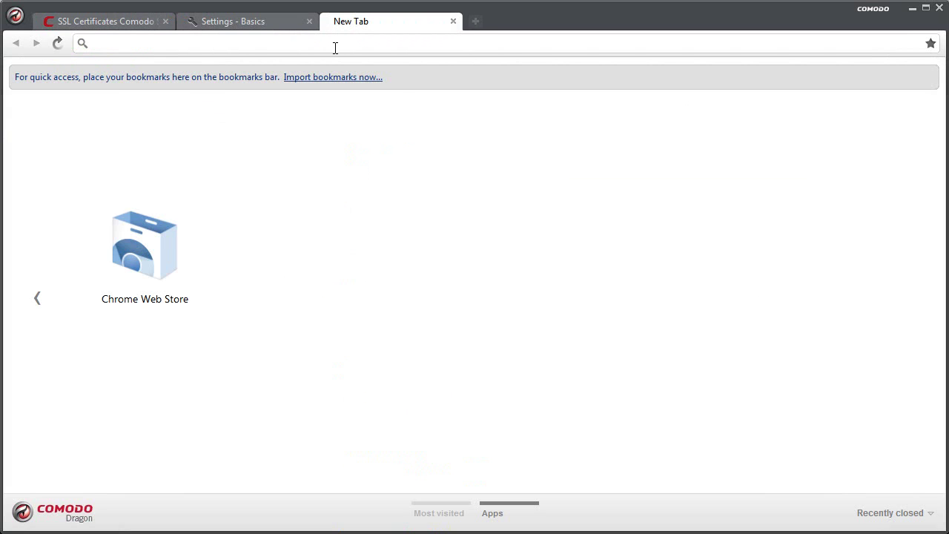
left_click(453, 22)
key("ctrl+t")
left_click(451, 22)
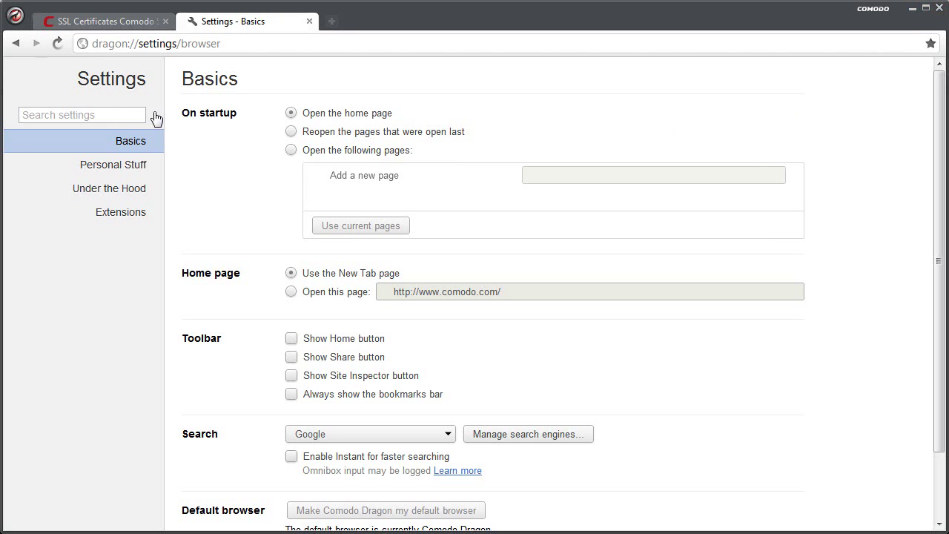
left_click(16, 18)
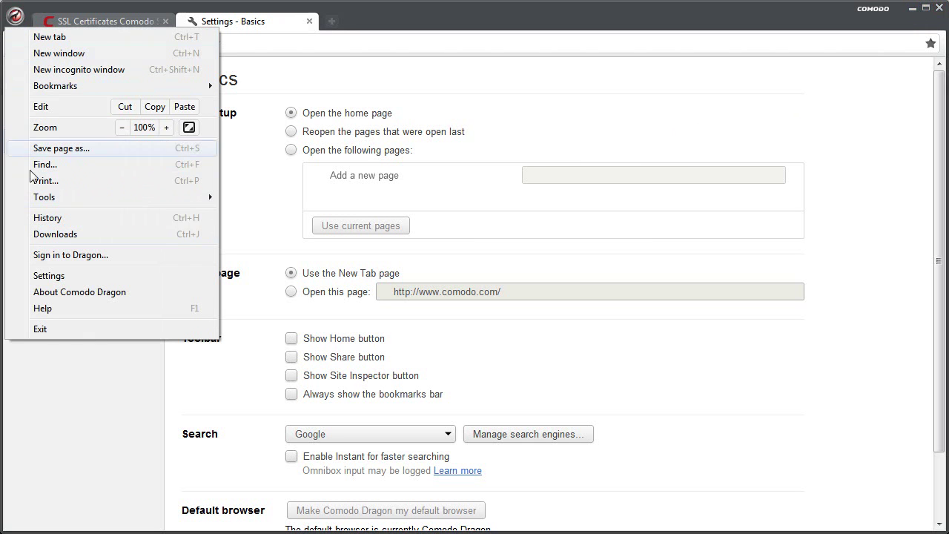
left_click(514, 82)
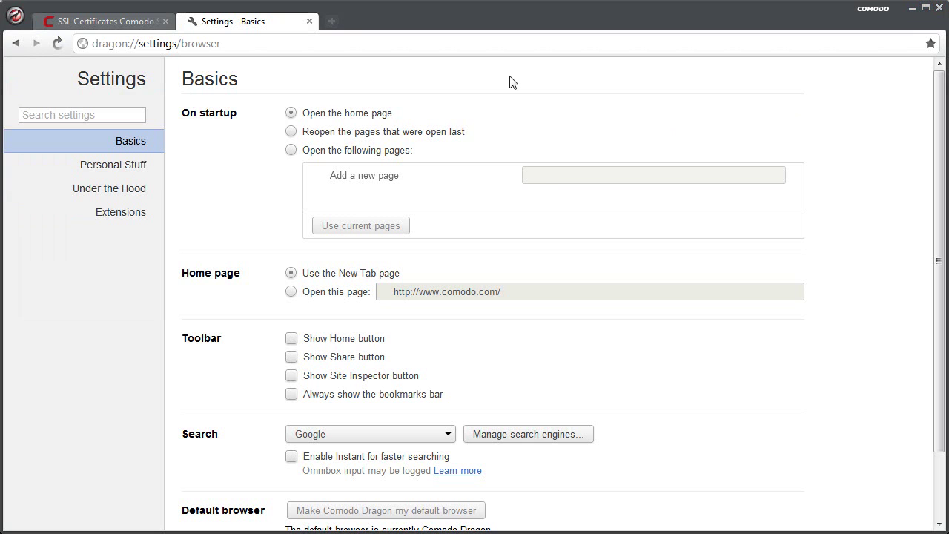
left_click(16, 16)
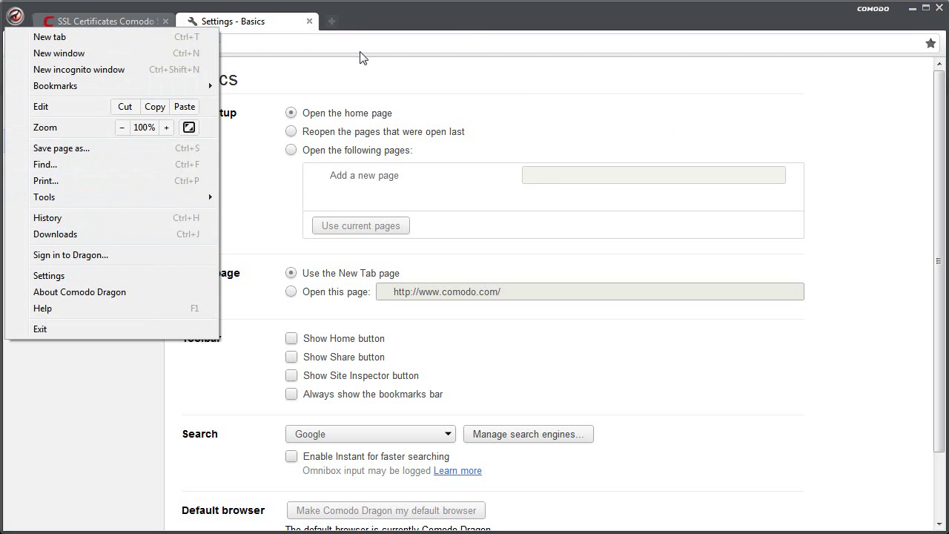
left_click(481, 20)
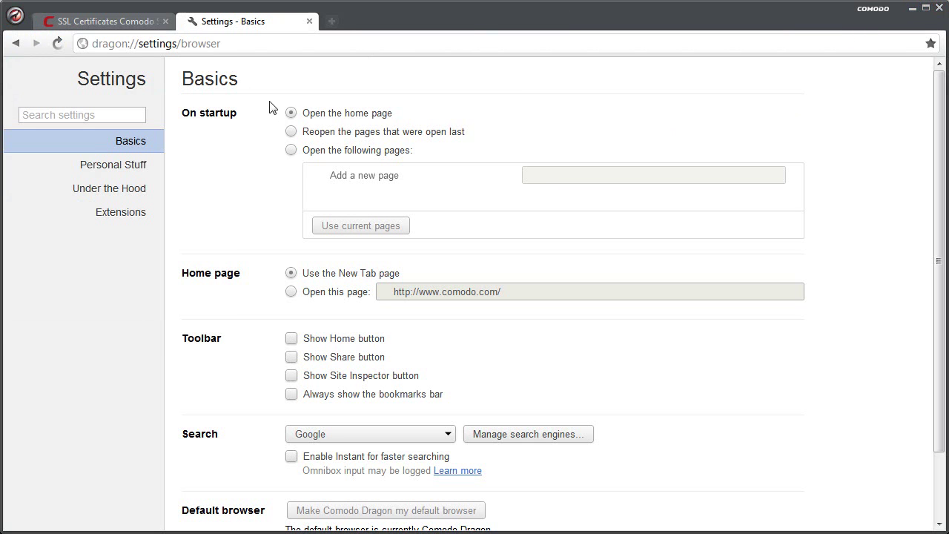
- Enable Show Share button and Show Site Inspector button in the Toolbar options, and disable both again
left_click(318, 357)
left_click(318, 371)
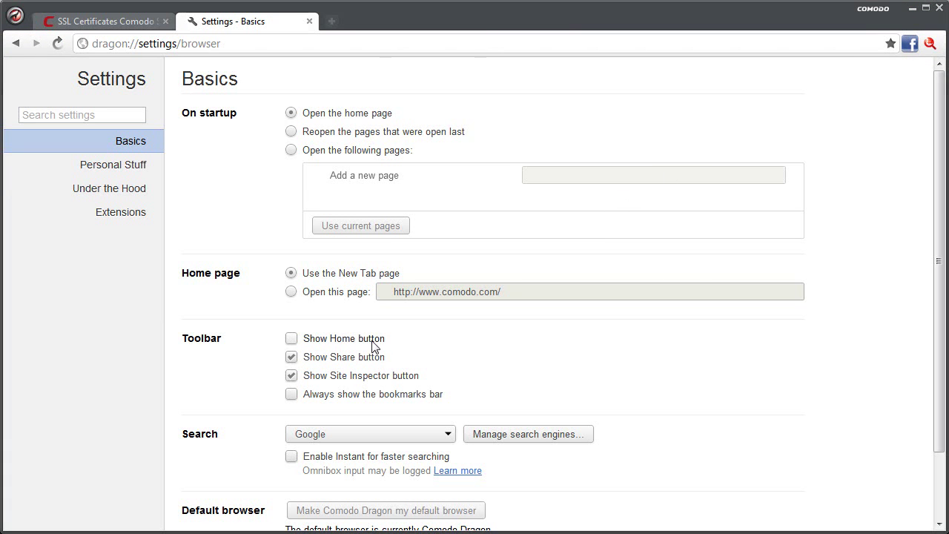
left_click(334, 359)
left_click(311, 376)
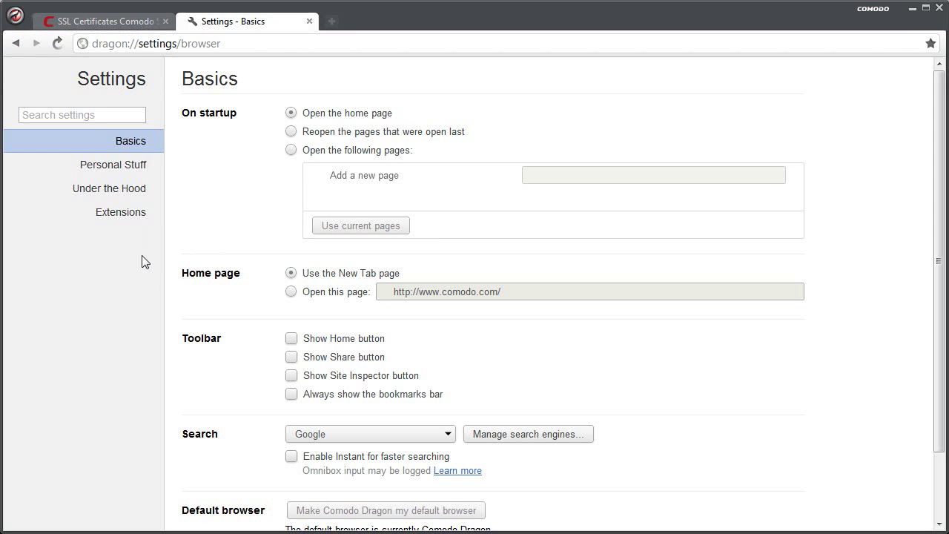
- Close the SSL Certificates tab and load pcmech.com in the remaining tab
left_click(165, 21)
left_click(157, 46)
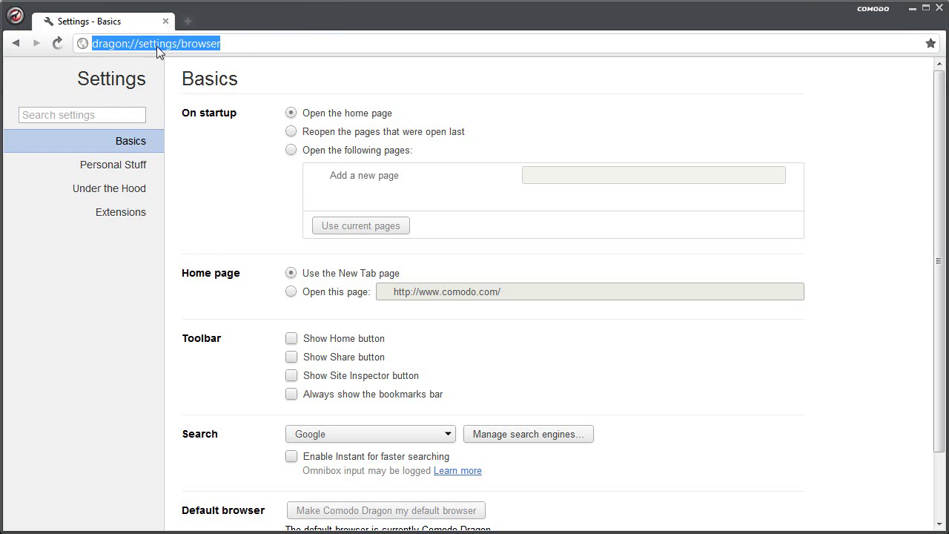
type("pcmech.com")
key("Return")
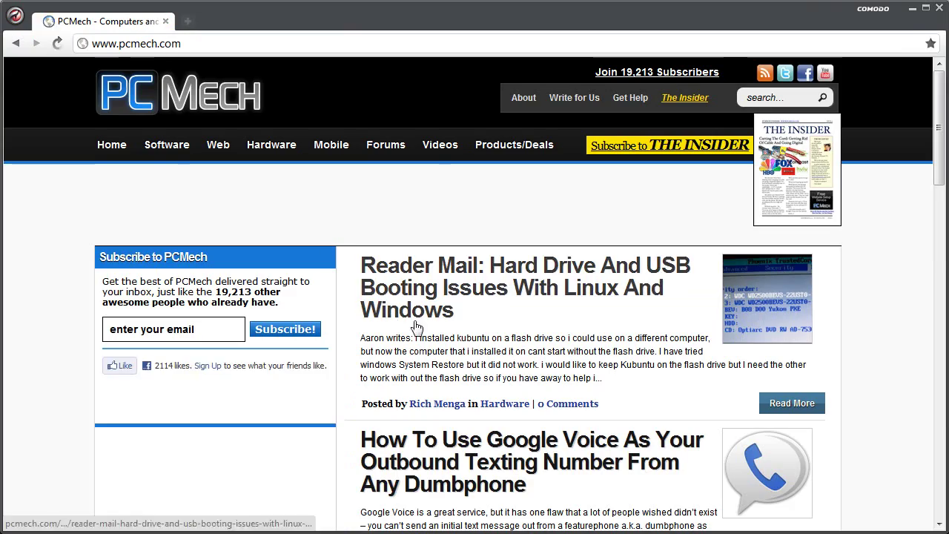
- Look through the articles on the PCMech home page to judge page rendering and scrolling
scroll(451, 334, "down", 12)
scroll(450, 328, "up", 10)
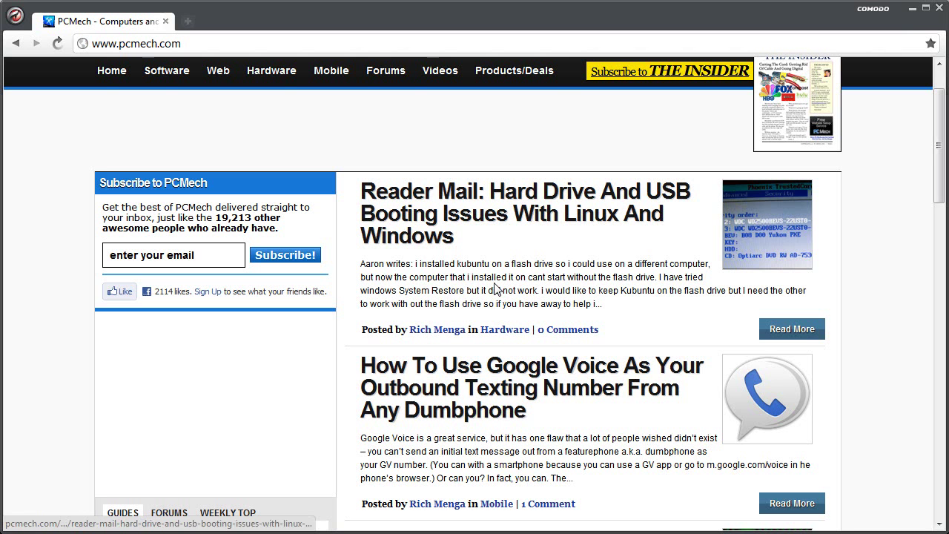
scroll(497, 289, "down", 4)
scroll(497, 288, "down", 9)
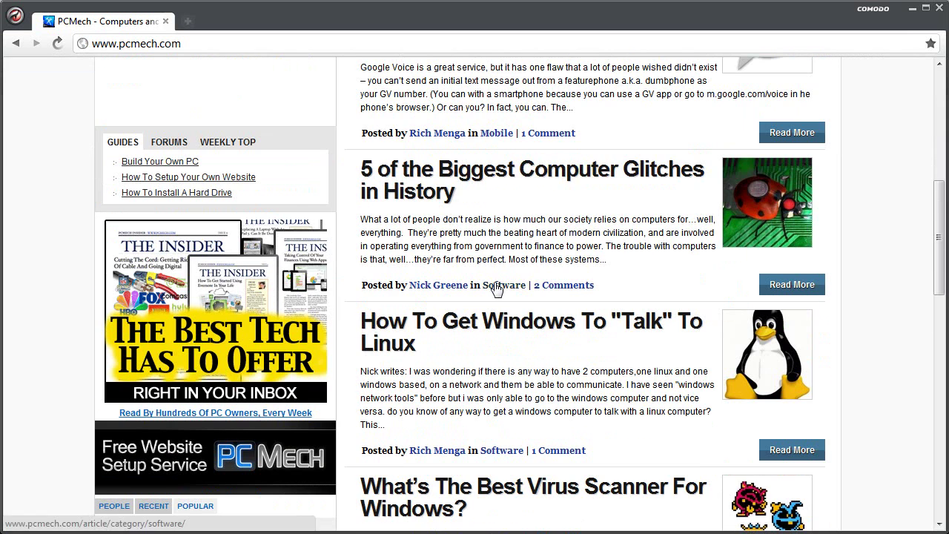
scroll(497, 287, "up", 9)
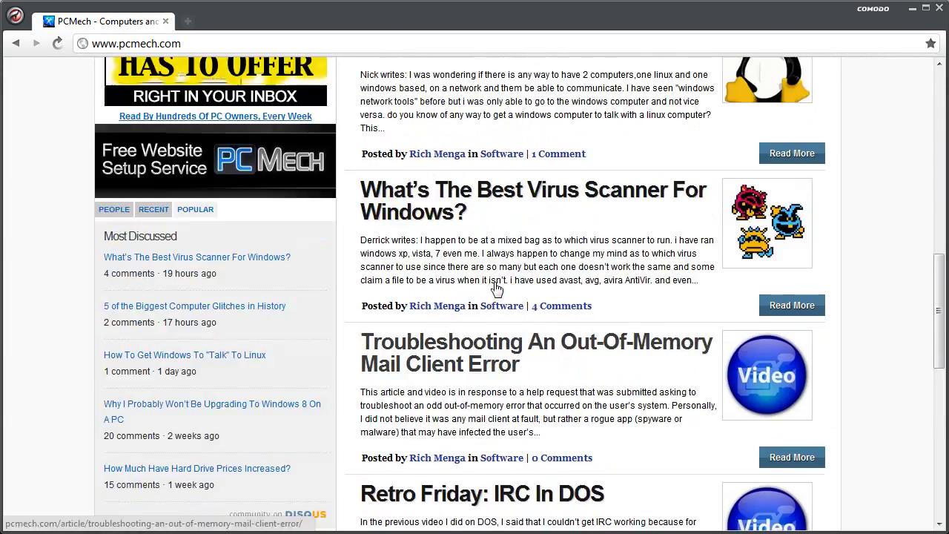
scroll(497, 288, "up", 2)
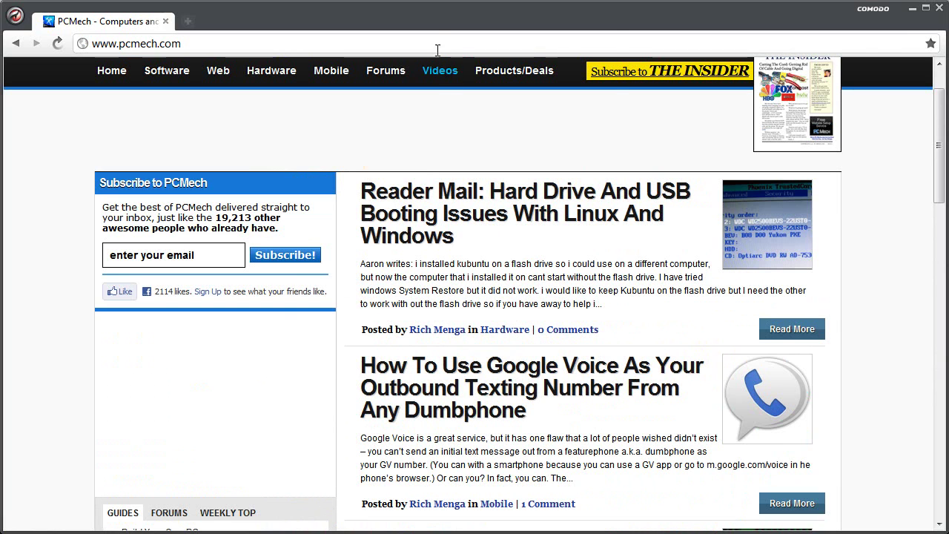
- Check the processes and memory use in the browser's Task Manager, then close it
right_click(432, 24)
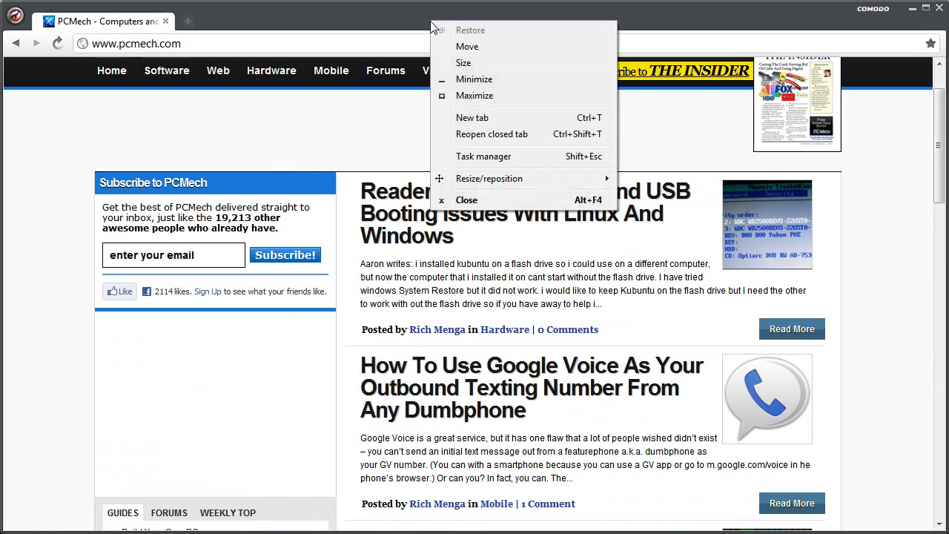
left_click(482, 156)
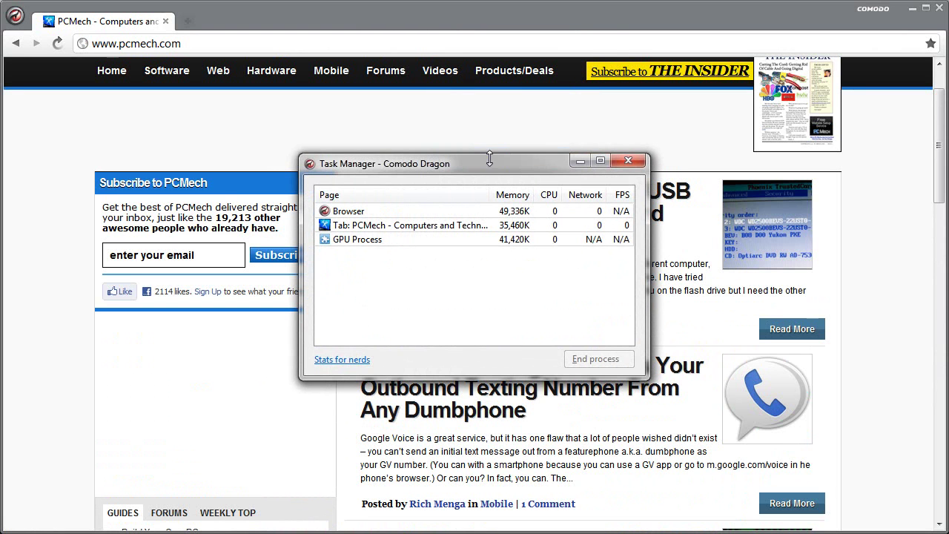
left_click(629, 161)
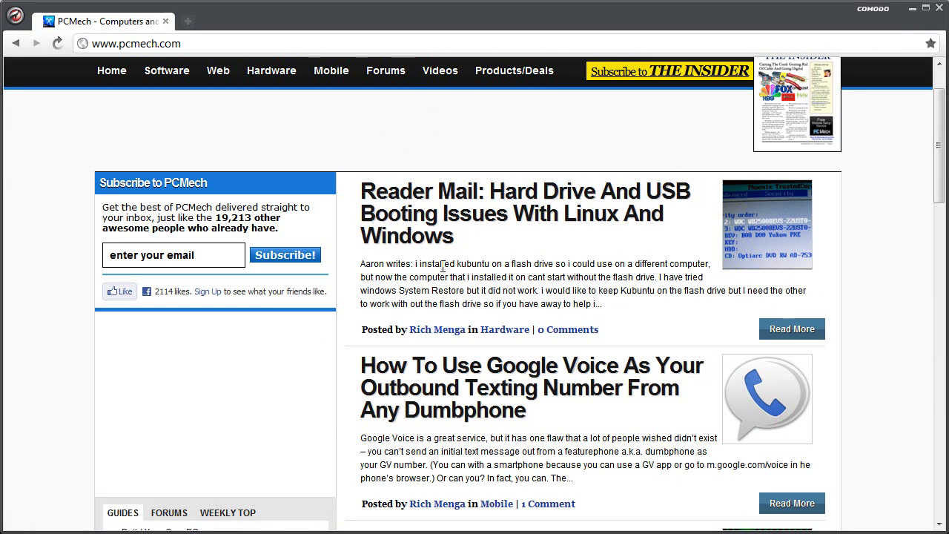